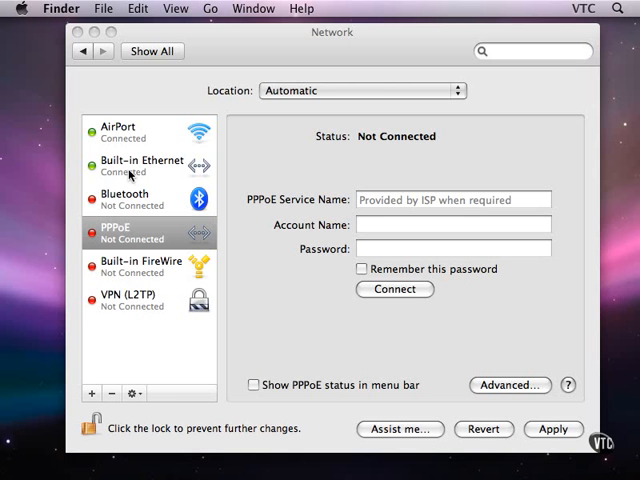
# - Bring the Network preferences window into focus
pyautogui.click(129, 175)
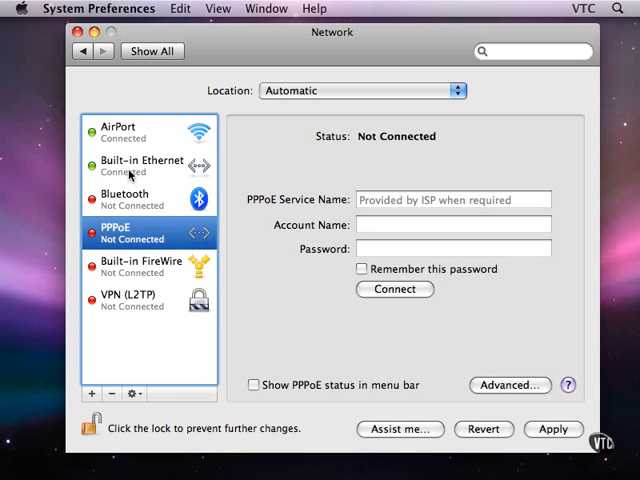
# - Show the Built-in Ethernet connection's DHCP address details
pyautogui.click(129, 175)
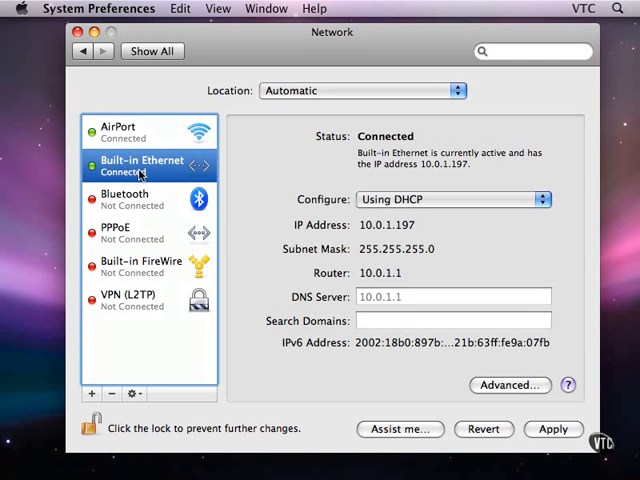
pyautogui.doubleClick(390, 225)
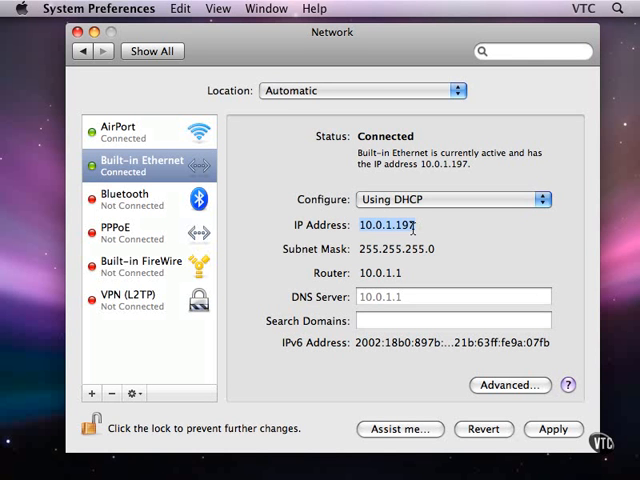
pyautogui.doubleClick(366, 225)
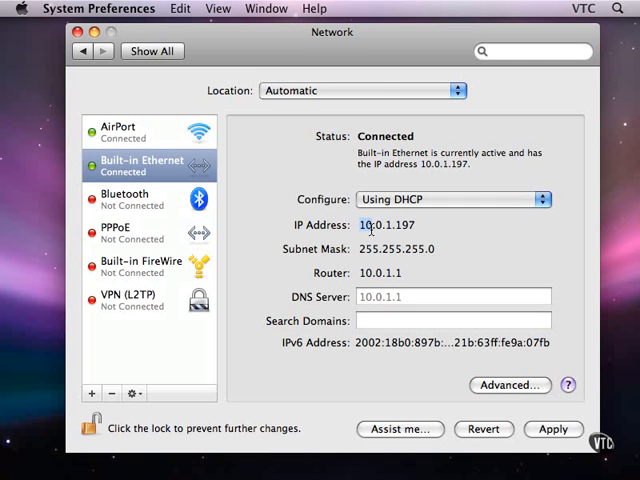
pyautogui.click(414, 226)
# - Highlight the router address 10.0.1.1, then the IP address 10.0.1.197
pyautogui.moveTo(403, 272); pyautogui.dragTo(357, 272)
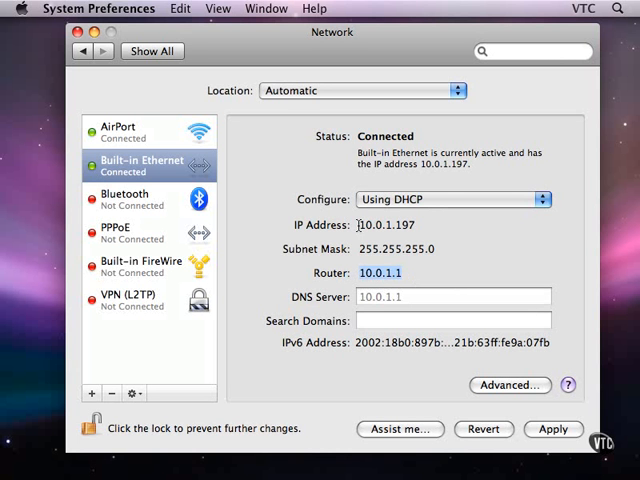
pyautogui.moveTo(358, 224); pyautogui.dragTo(415, 226)
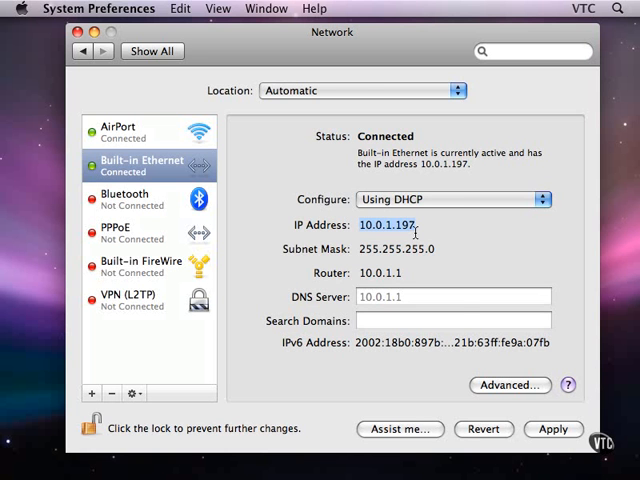
# - Bring up and dismiss the Configure choices, leaving Built-in Ethernet on Using DHCP
pyautogui.click(445, 200)
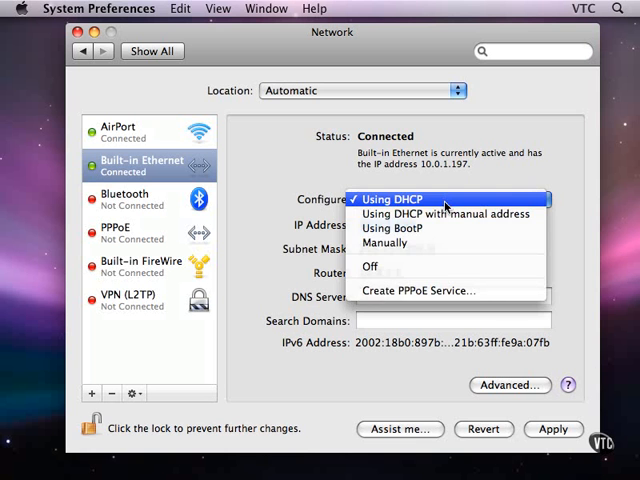
pyautogui.click(446, 213)
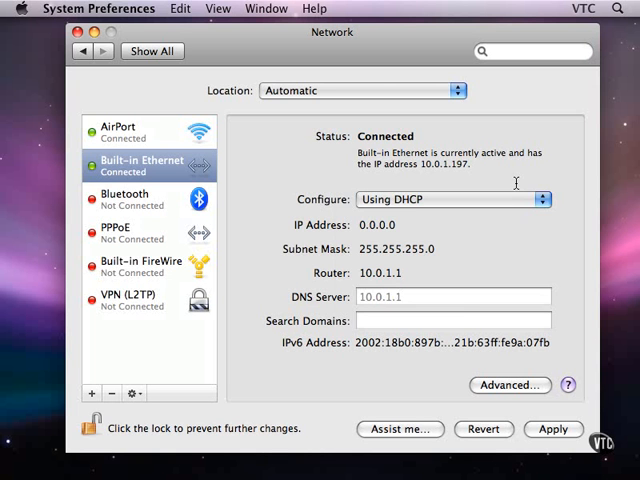
pyautogui.click(516, 199)
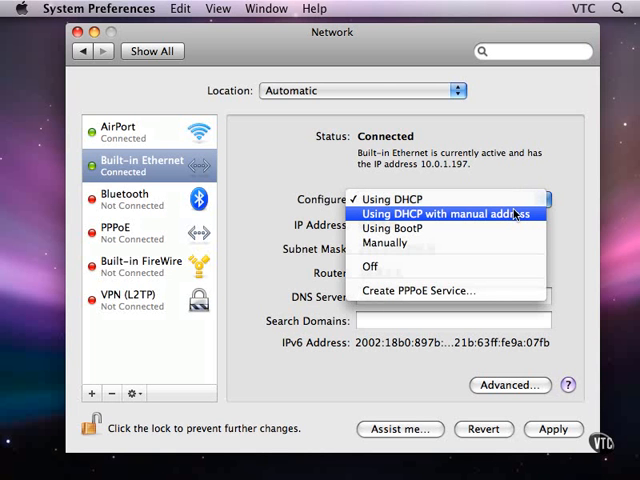
pyautogui.press('Escape')
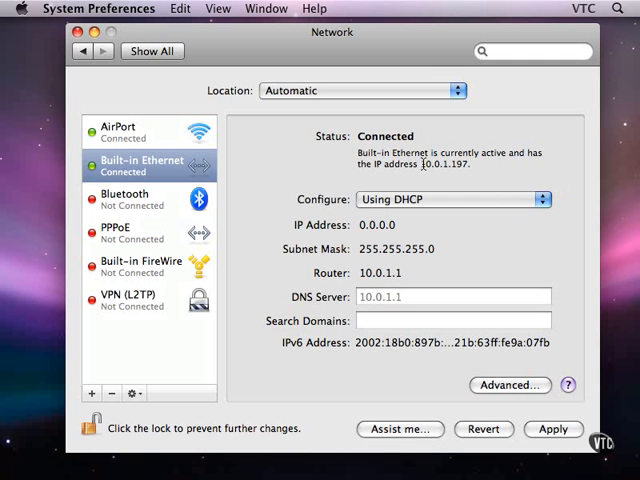
pyautogui.moveTo(421, 164); pyautogui.dragTo(468, 166)
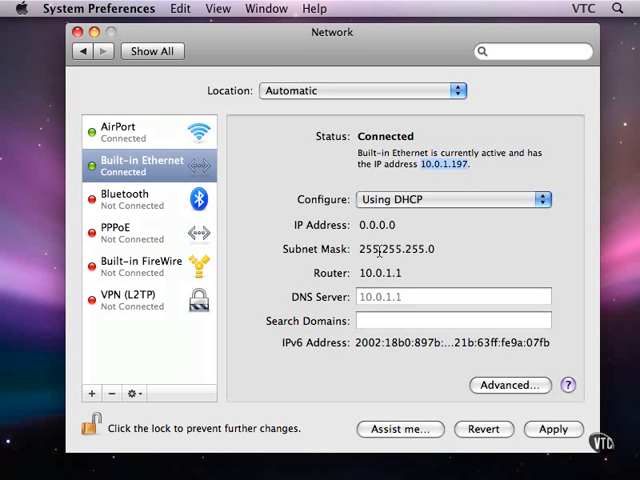
# - Highlight the Ethernet router address 10.0.1.1
pyautogui.moveTo(359, 273); pyautogui.dragTo(401, 273)
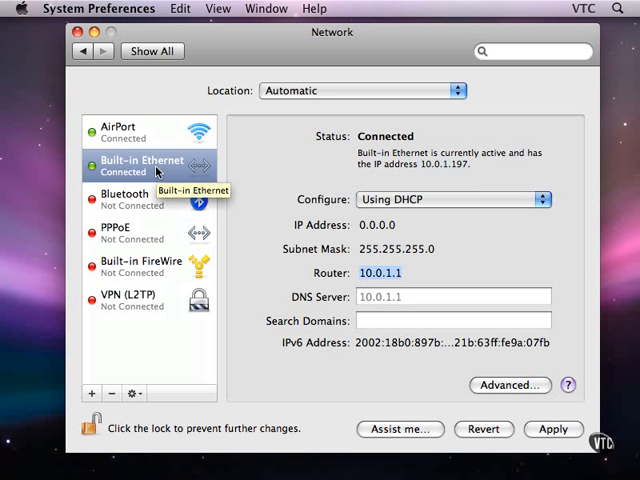
# - Show AirPort's settings, highlight its IP 10.0.1.200, and bring up Advanced settings
pyautogui.click(133, 128)
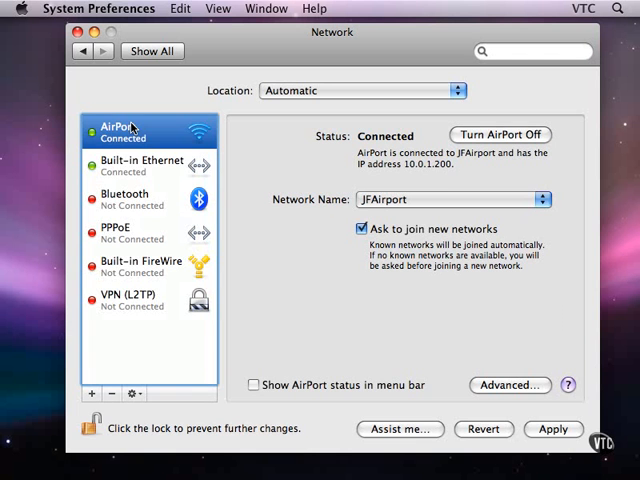
pyautogui.moveTo(404, 164); pyautogui.dragTo(450, 166)
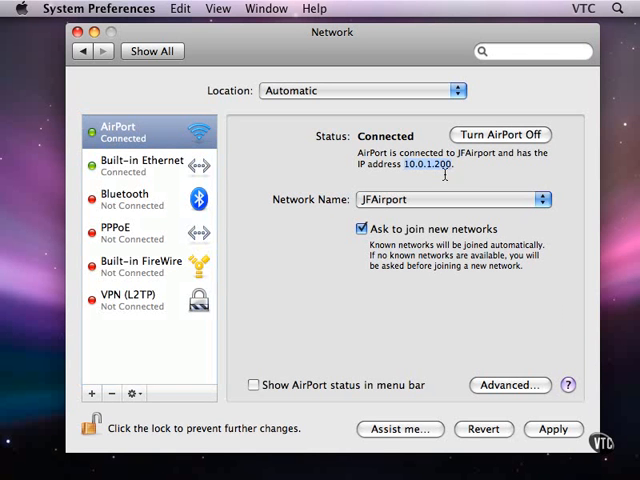
pyautogui.click(507, 385)
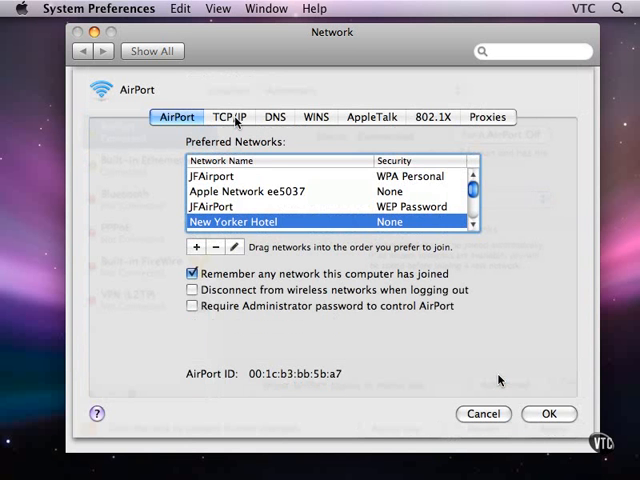
# - Review AirPort's TCP/IP router 10.0.1.1, cancel the sheet, and return to Built-in Ethernet
pyautogui.click(230, 117)
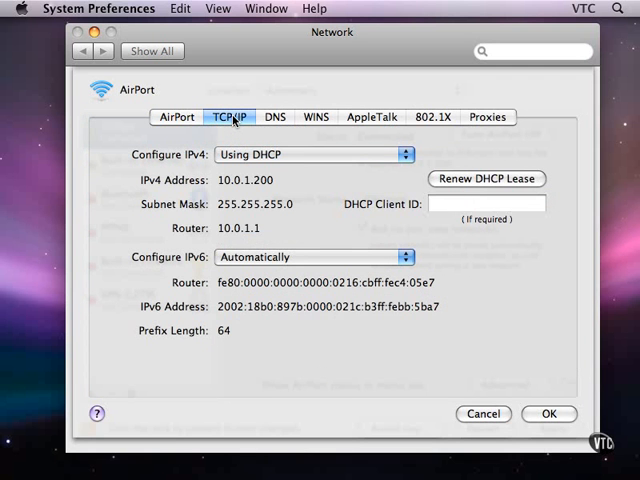
pyautogui.moveTo(218, 228); pyautogui.dragTo(261, 230)
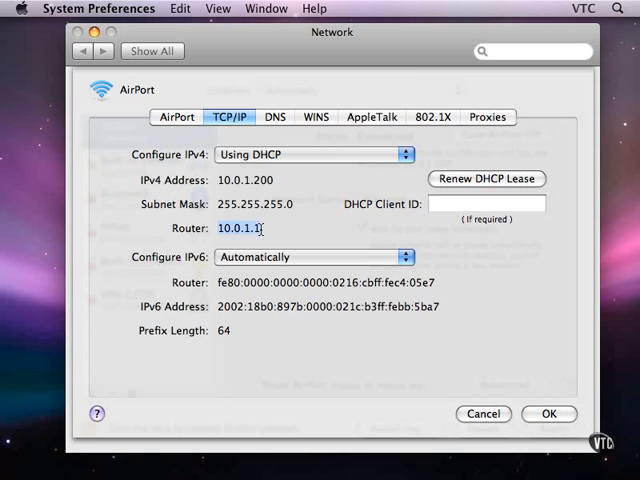
pyautogui.click(483, 413)
pyautogui.click(140, 162)
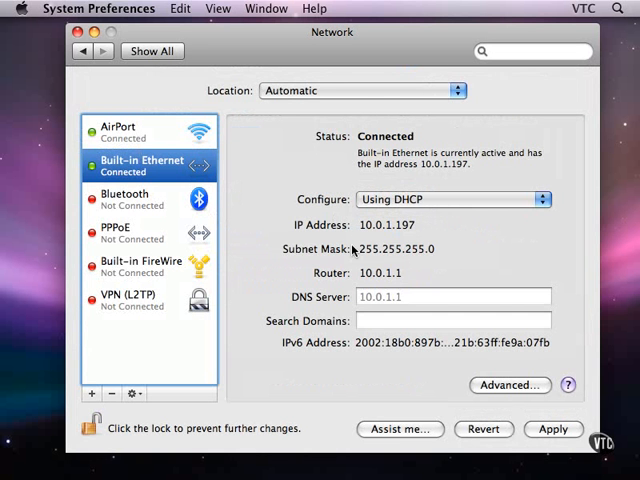
# - Highlight router 10.0.1.1 and bring up Built-in Ethernet's Configure choices
pyautogui.moveTo(357, 274); pyautogui.dragTo(402, 278)
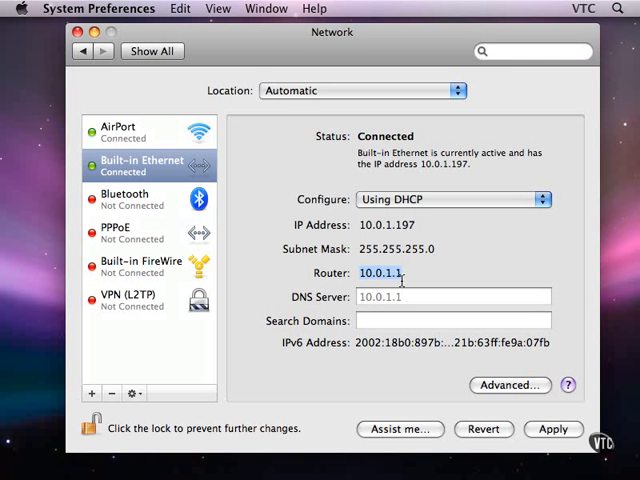
pyautogui.click(447, 199)
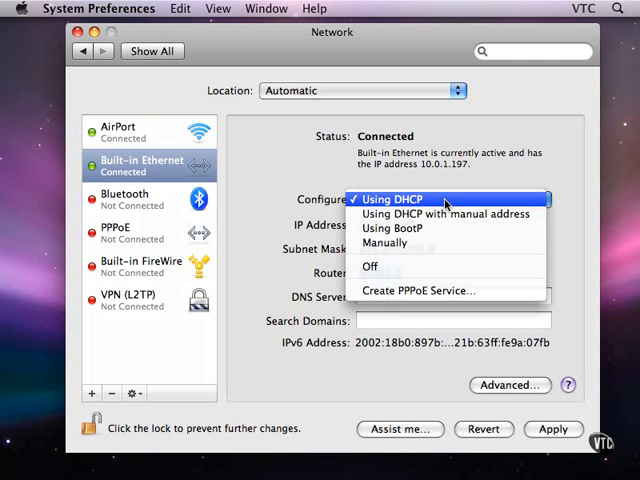
# - Set Built-in Ethernet to Manually, exposing editable IP 0.0.0.0 and router 10.0.1.1
pyautogui.click(448, 243)
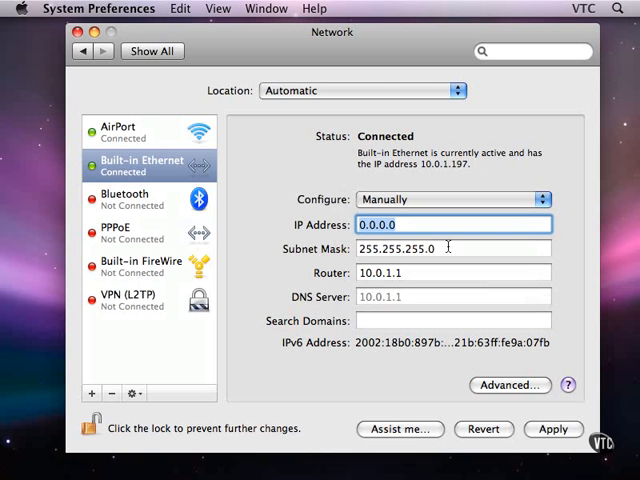